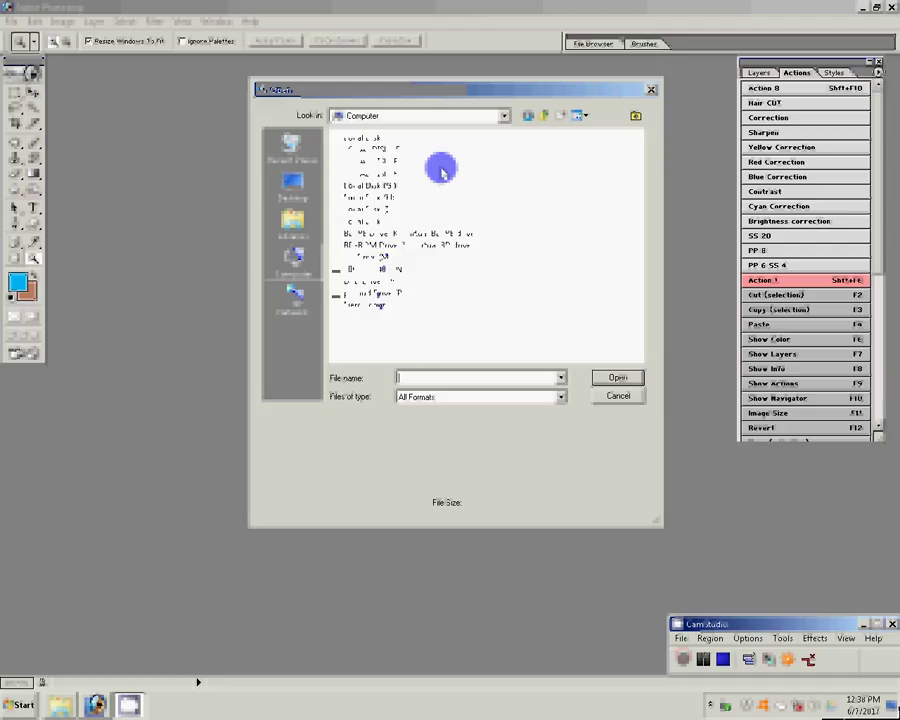
- Open DSC_0012 and DSC_0011 together from the 100ND40X folder on the N: camera drive
key("Return")
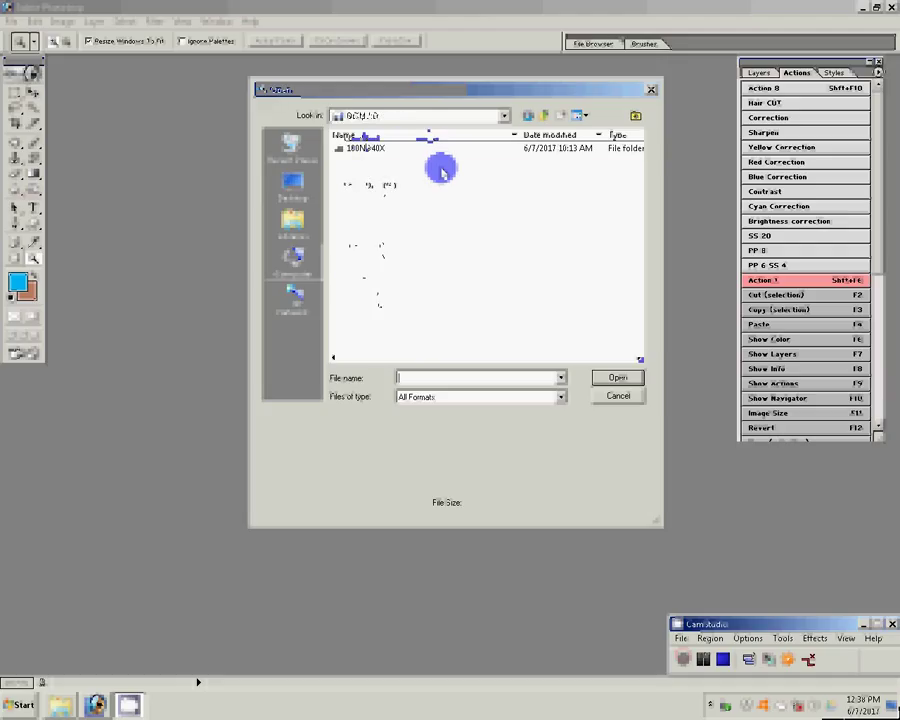
key("Down")
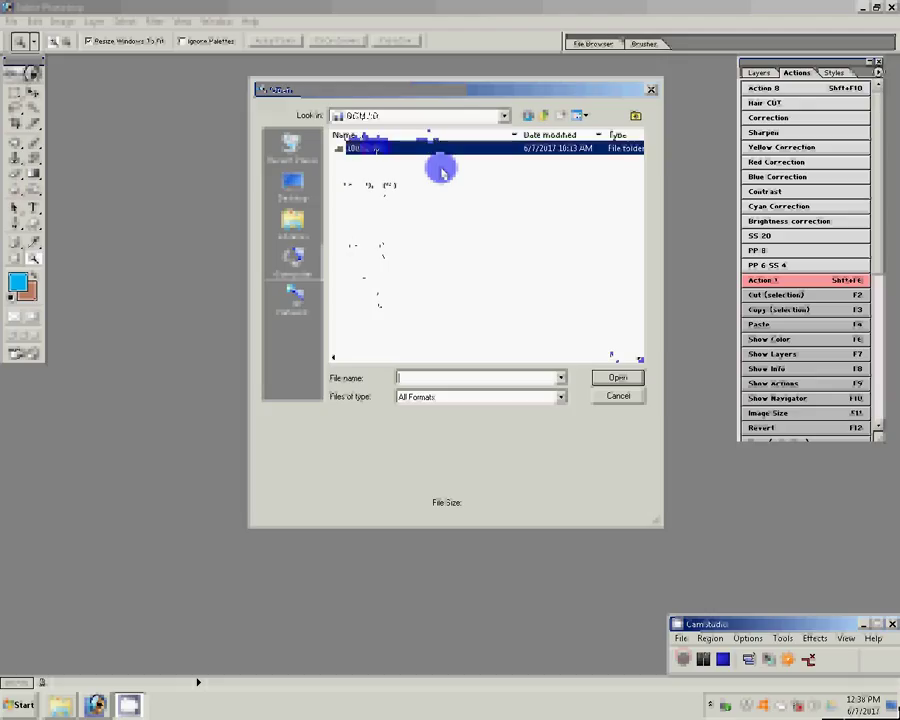
key("Return")
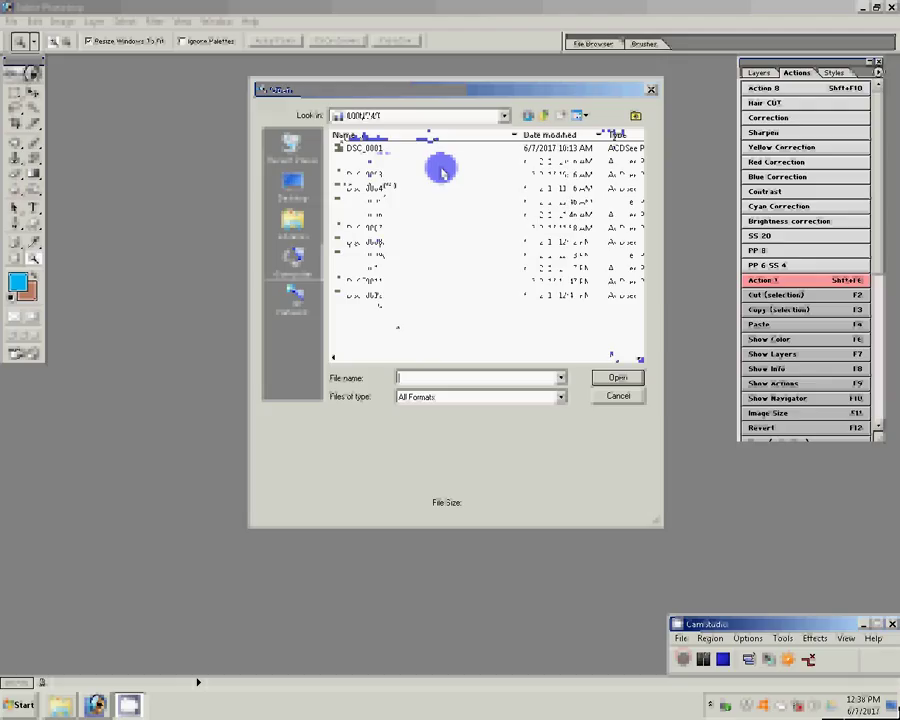
left_click(365, 295)
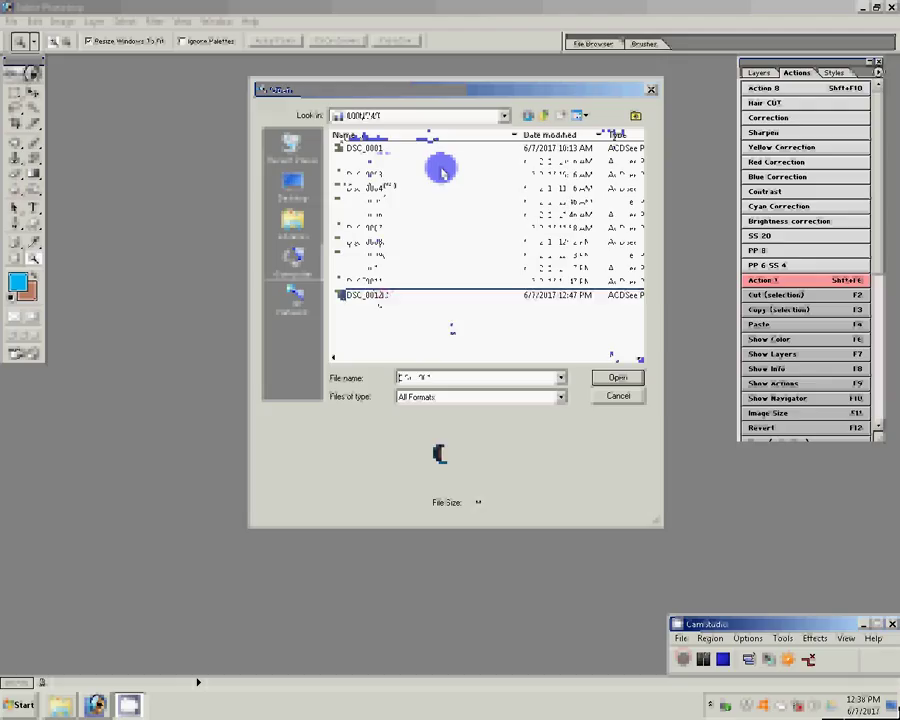
key("shift+Down")
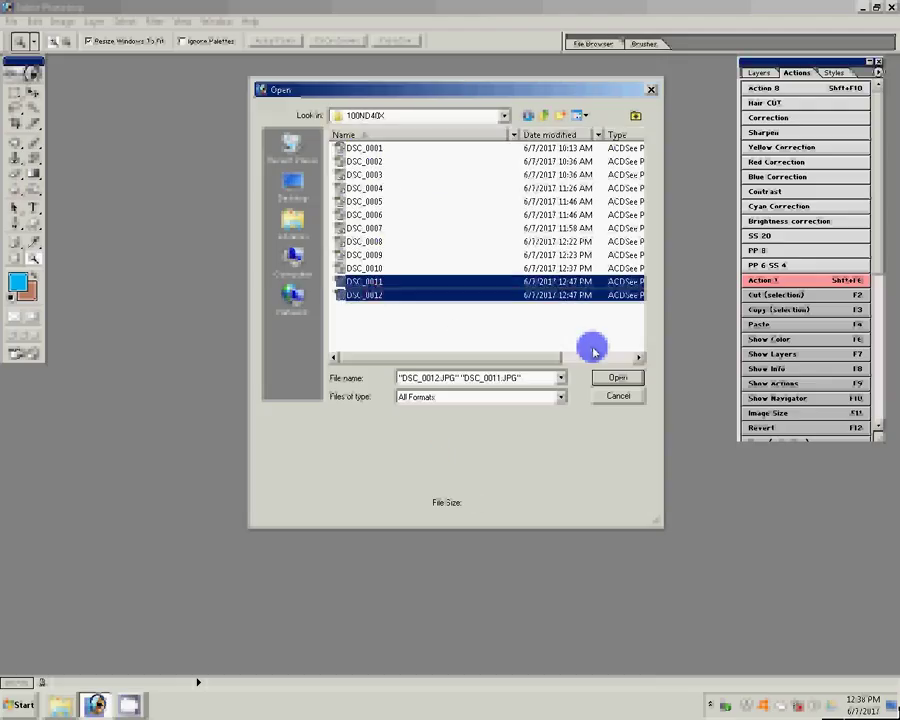
key("Return")
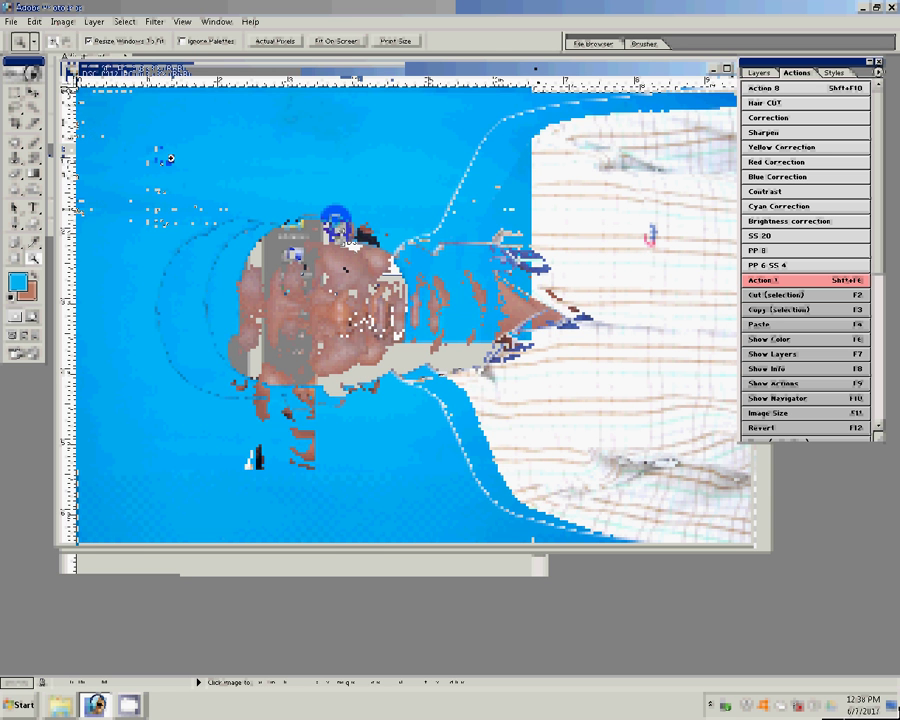
- Rotate the canvas 90° clockwise so the portrait stands upright
left_click(63, 21)
left_click(110, 149)
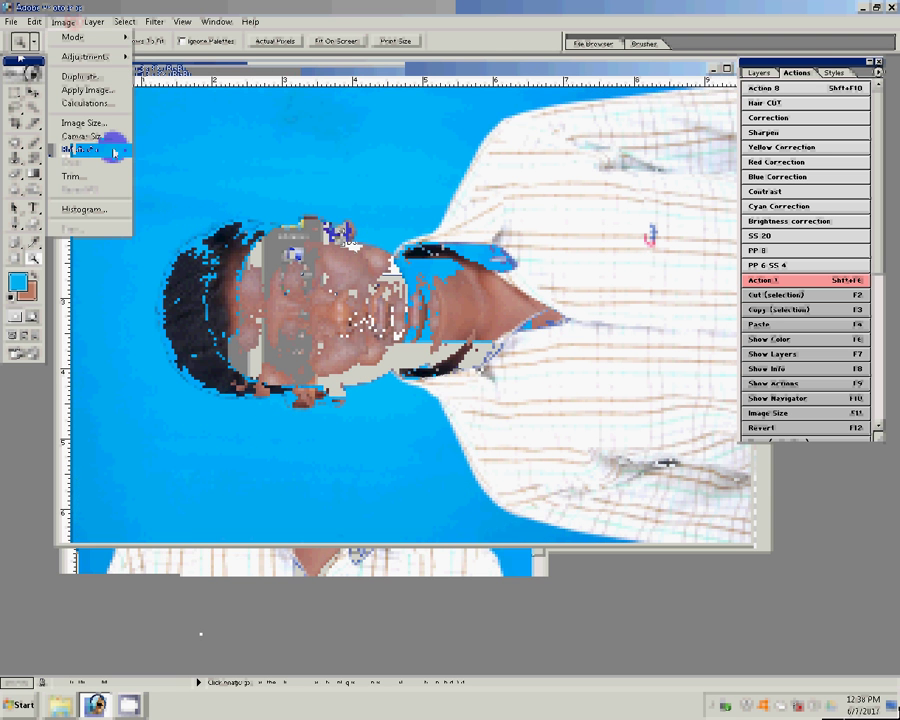
left_click(166, 163)
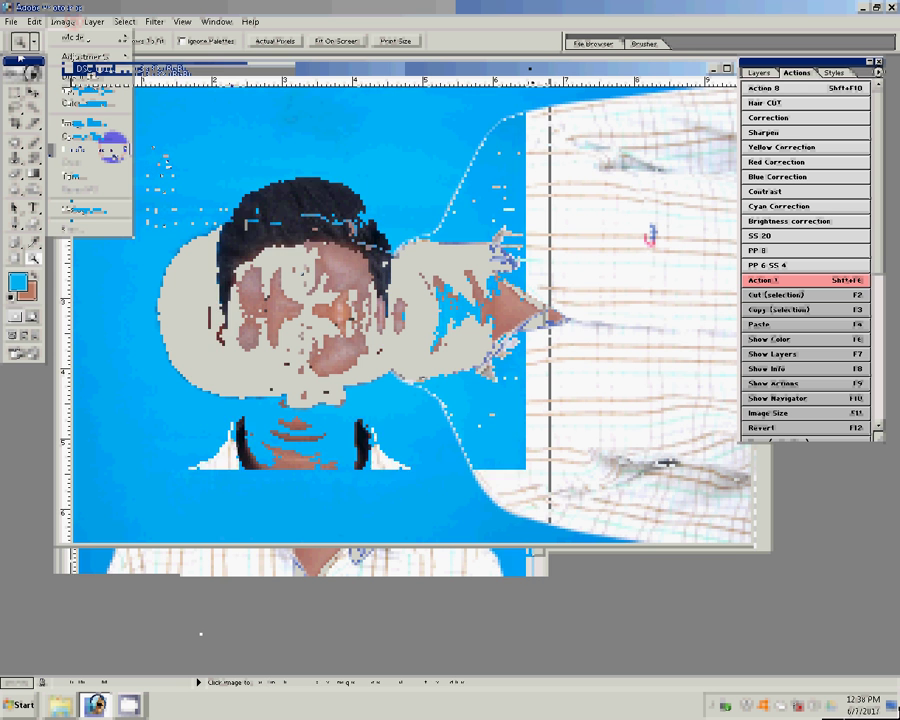
- Close the extra photo without saving, leaving DSC_0011 open
left_click_drag(487, 117, 565, 108)
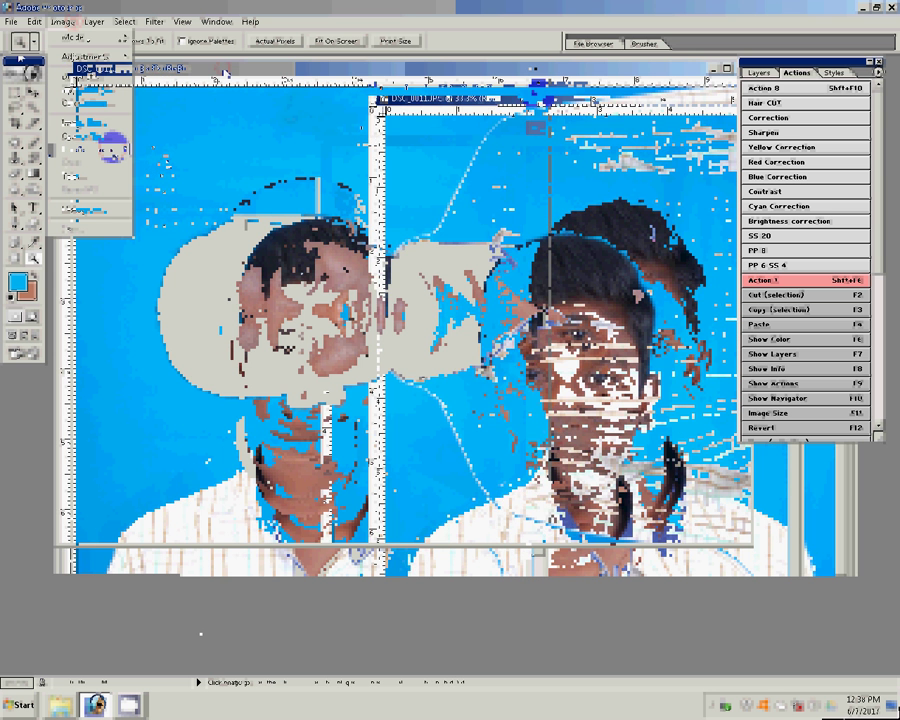
left_click(372, 84)
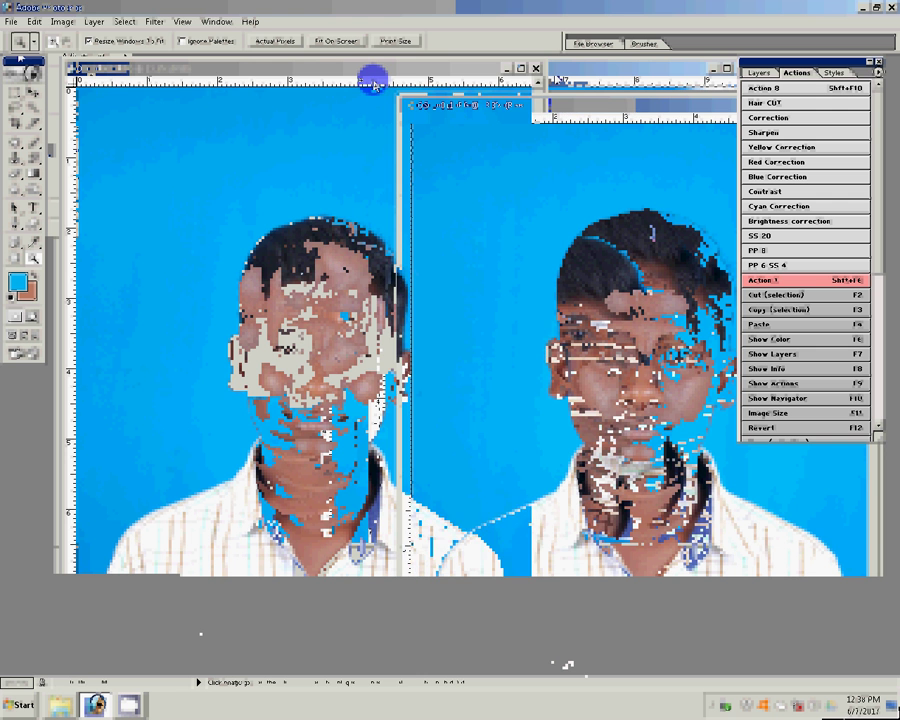
key("ctrl+w")
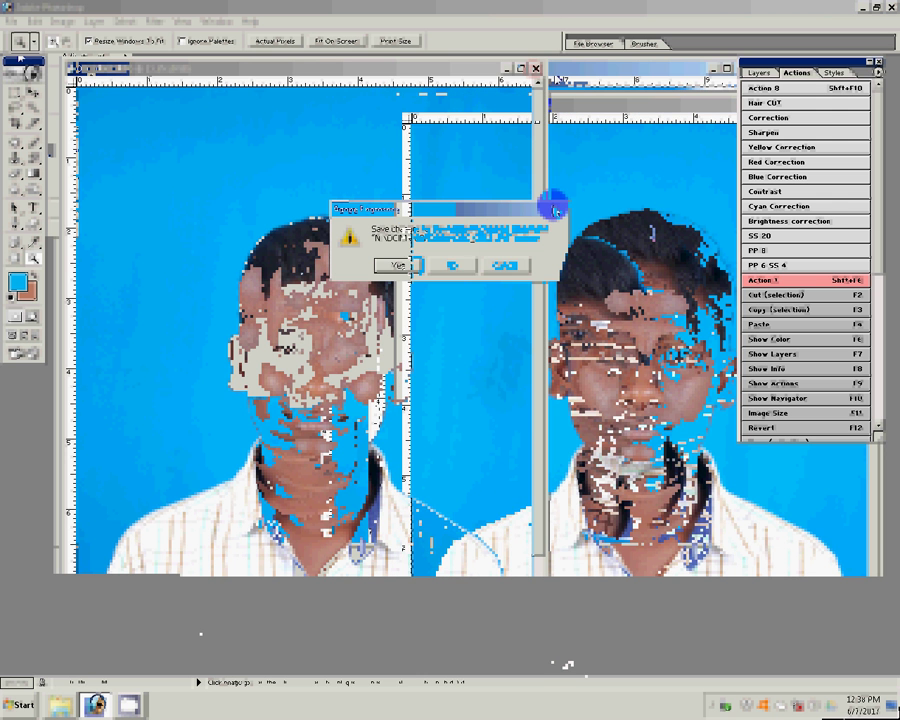
key("n")
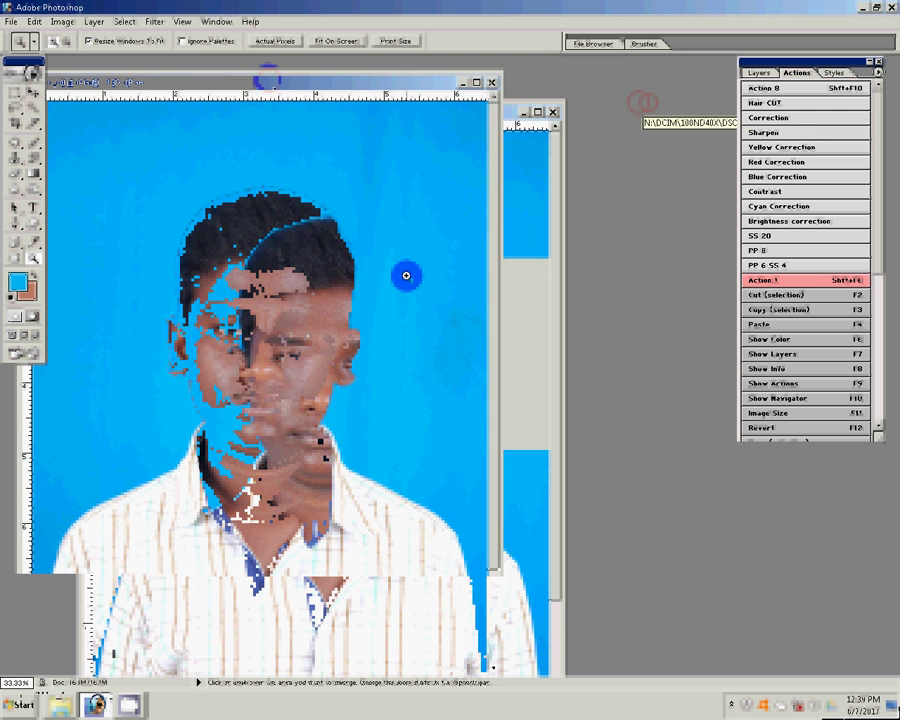
- Add a Selective Color adjustment layer setting Black to +28 in the Blacks range
key("F7")
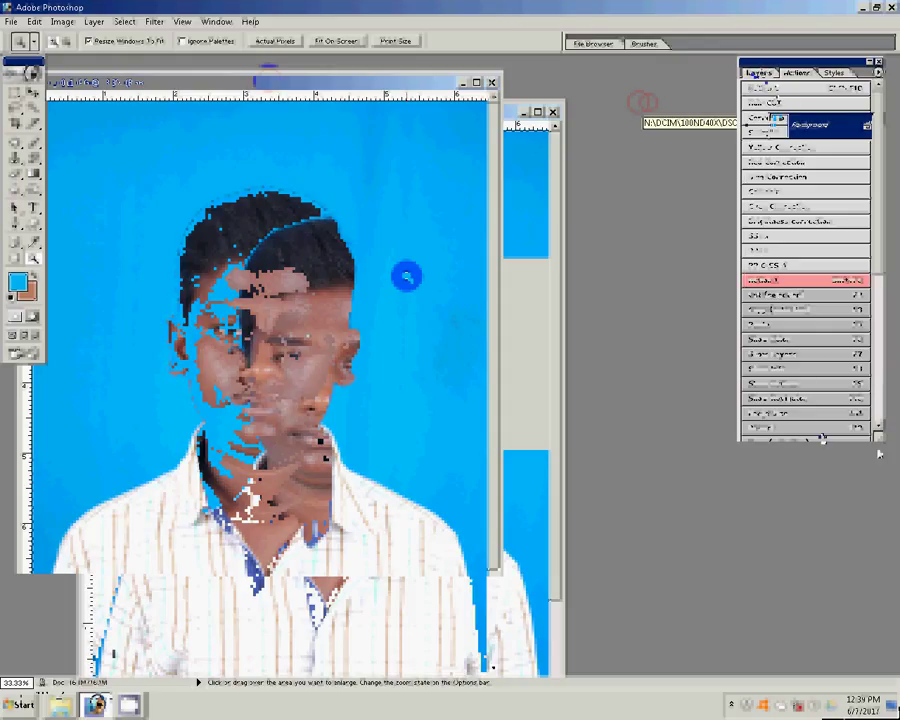
left_click(820, 440)
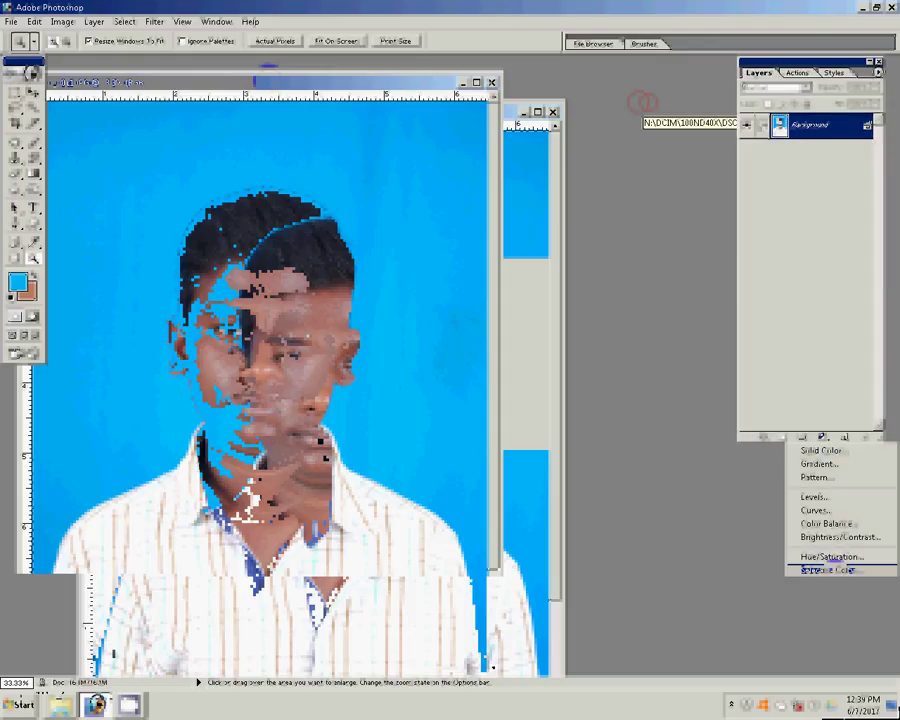
left_click(826, 569)
left_click(567, 201)
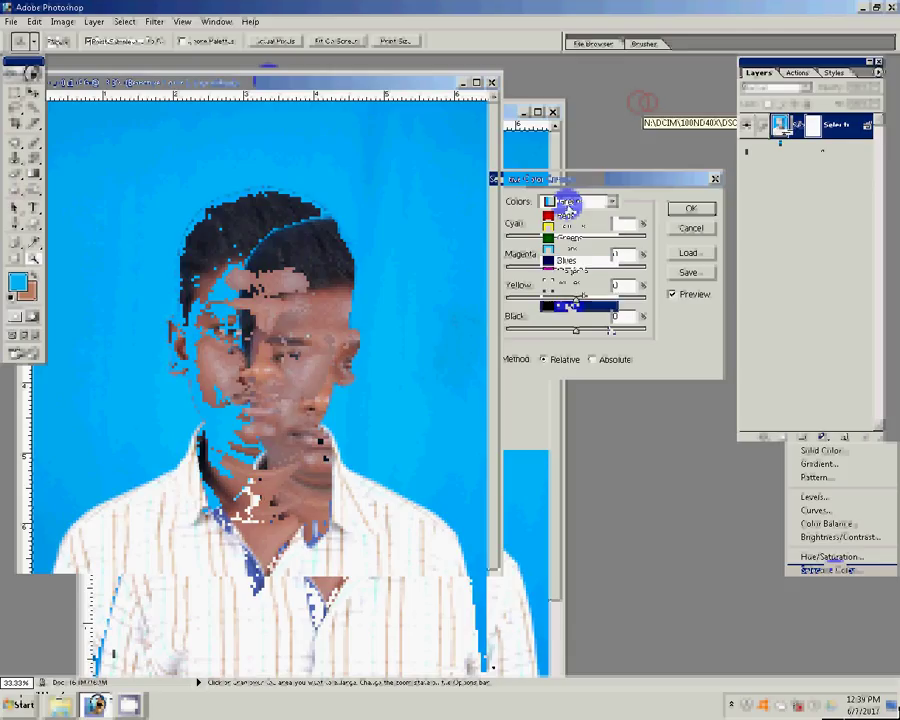
left_click_drag(576, 330, 596, 331)
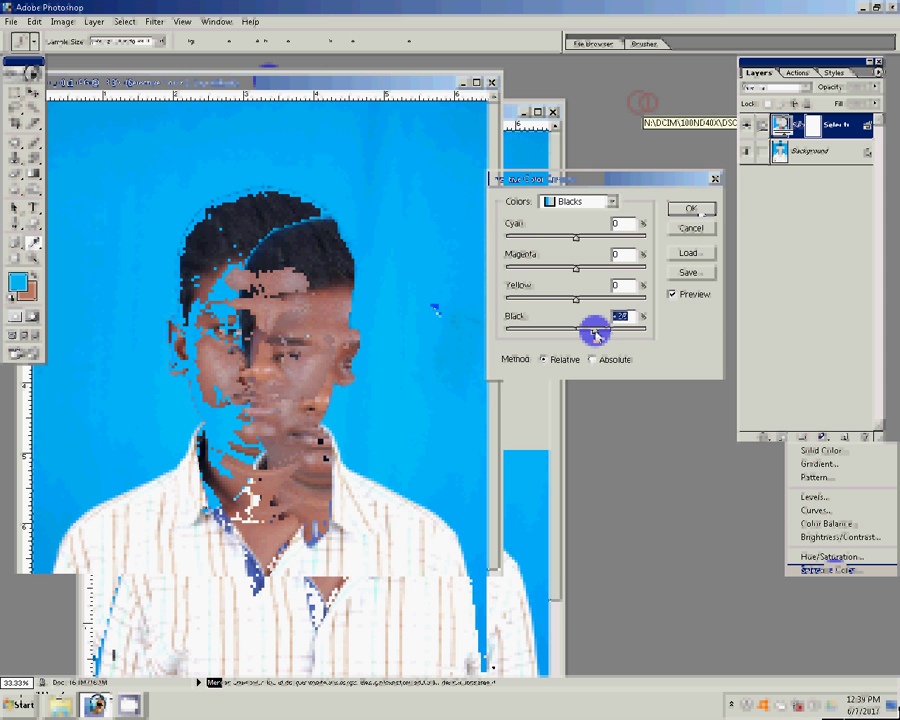
key("ctrl+space")
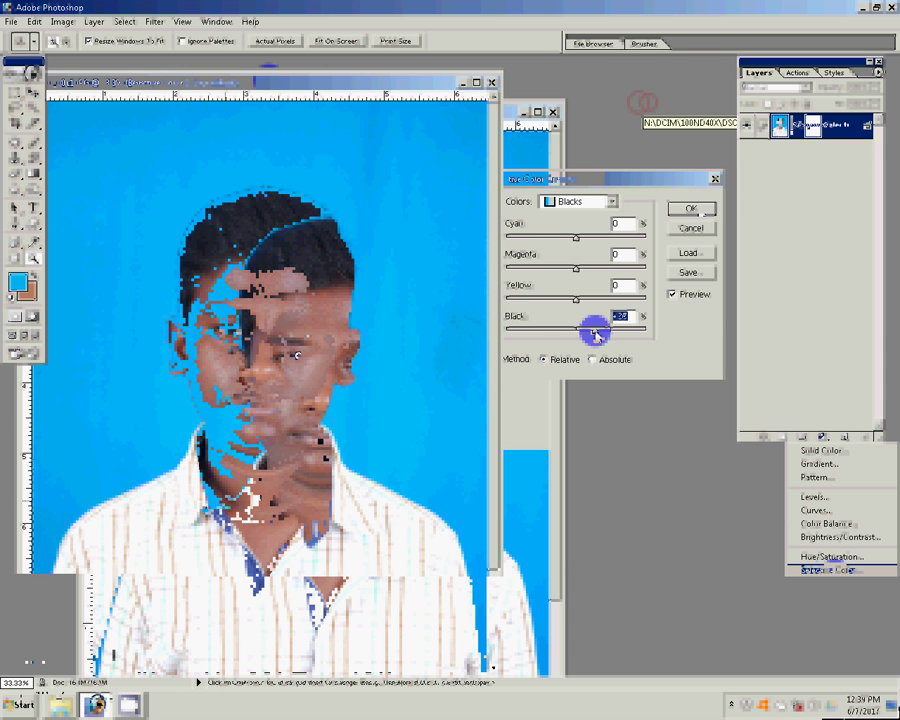
left_click(286, 426)
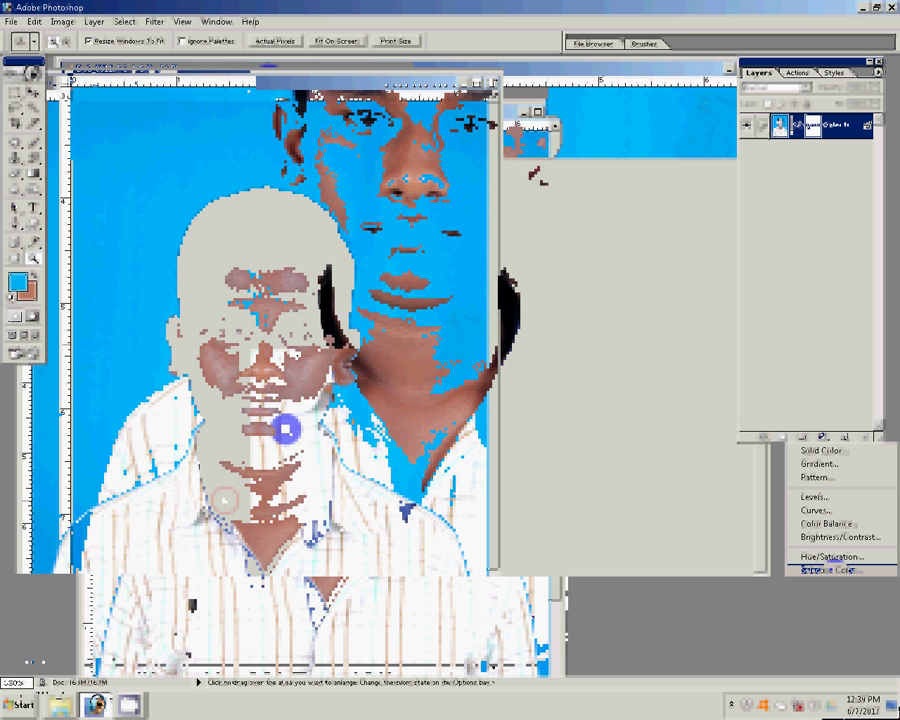
- Crop the head and shoulders to a 3.4 × 4.4 cm frame at 300 ppi
key("ctrl+0")
left_click(18, 126)
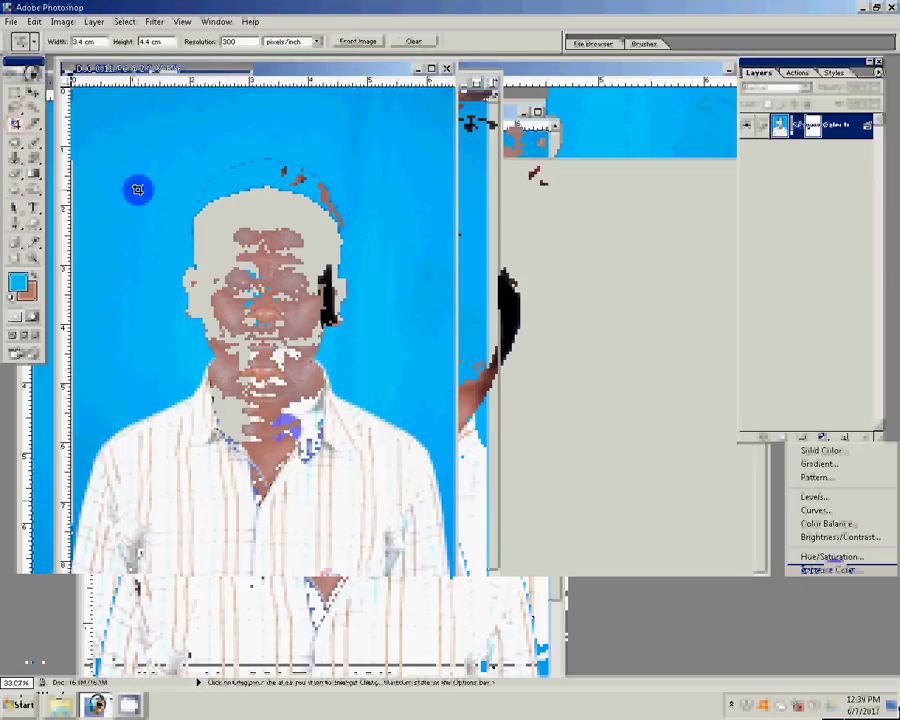
left_click_drag(226, 297, 481, 540)
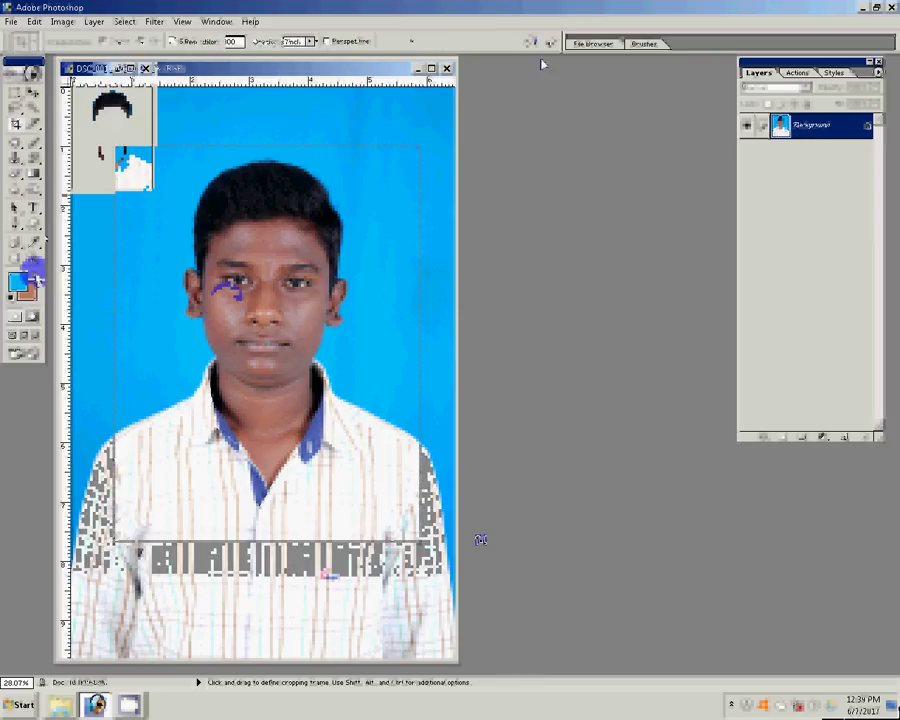
- Select the face skin by colour and smooth the selection edges
key("z")
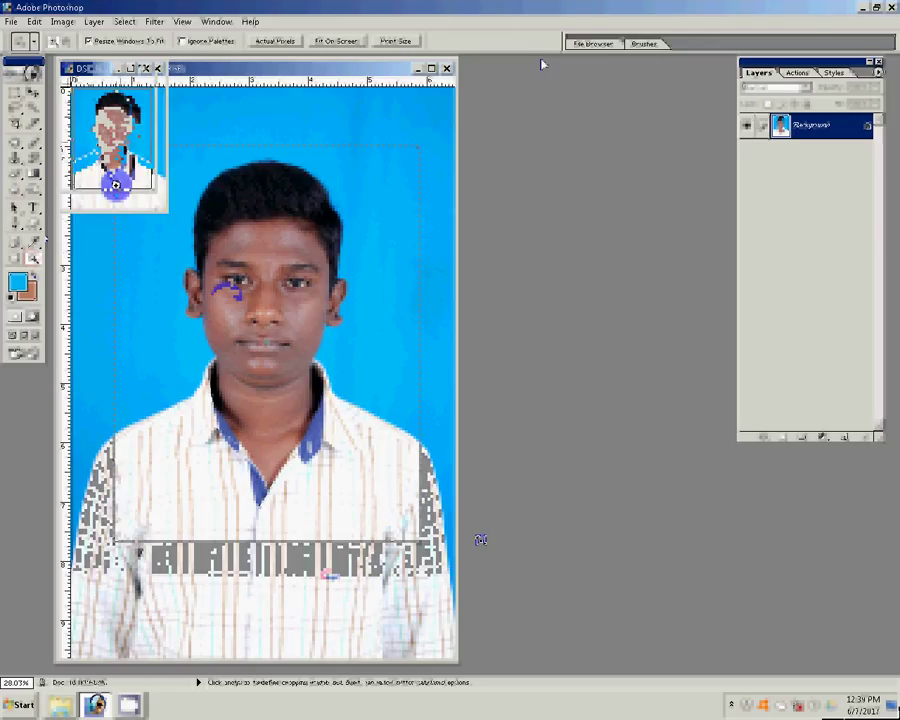
left_click(289, 273)
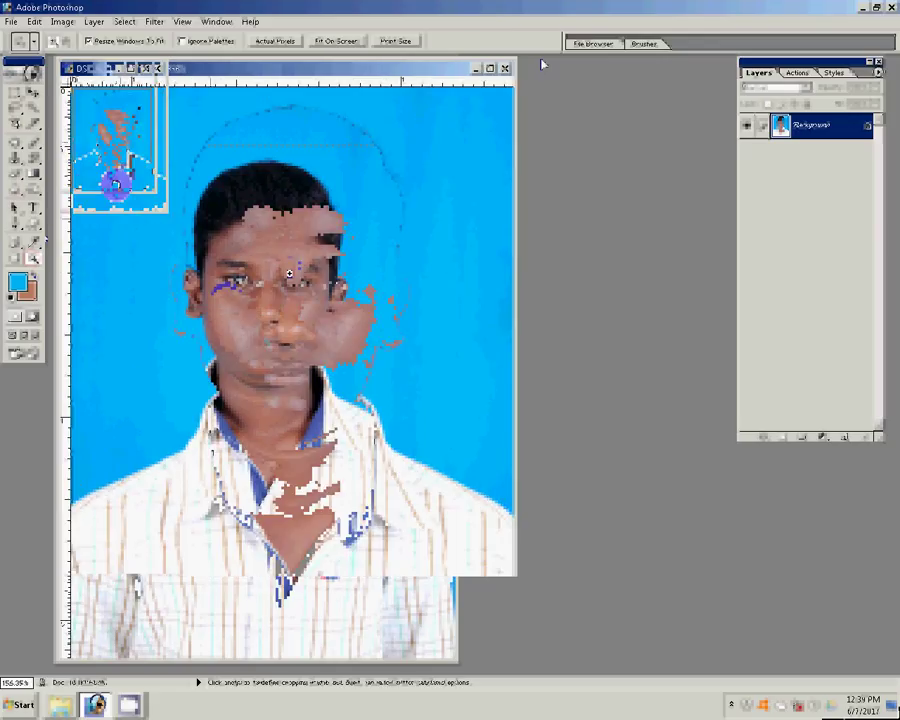
left_click(33, 109)
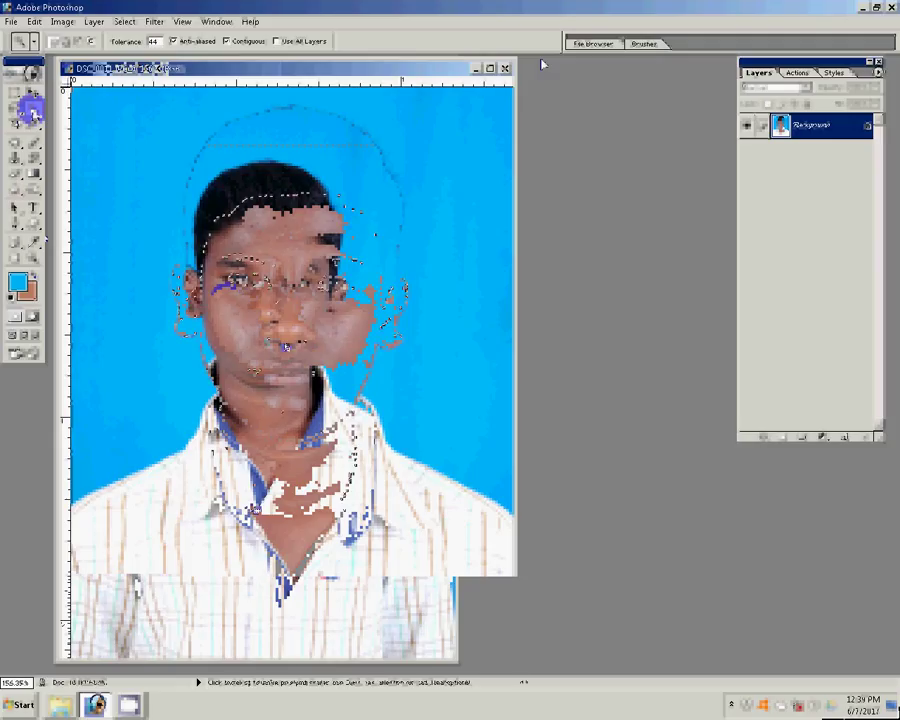
key("alt+s")
key("m")
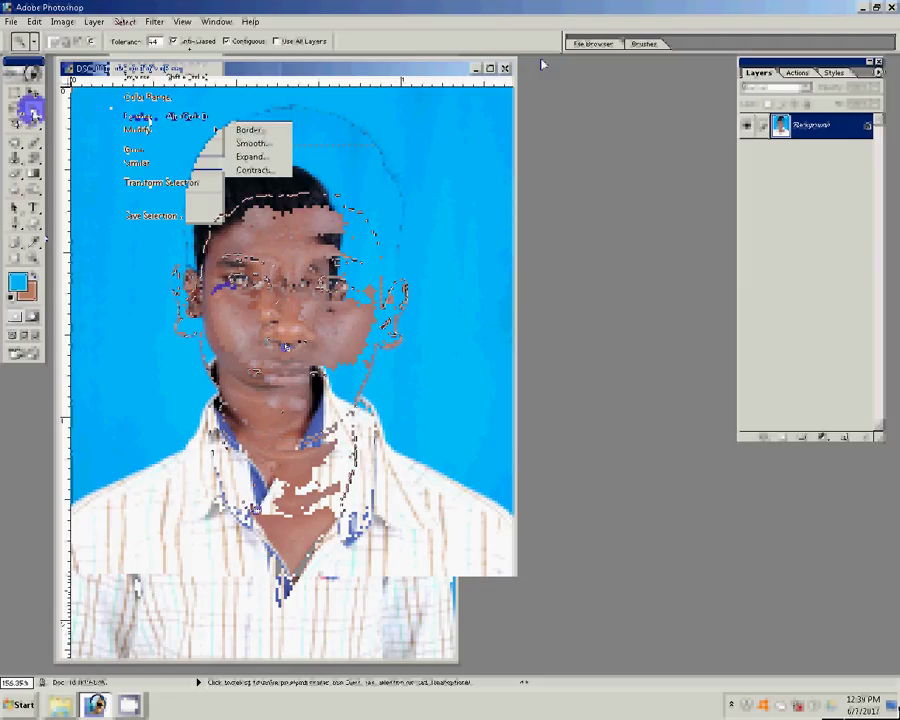
key("s")
key("Return")
- Feather the face selection and bring up the colour Variations adjustment
key("ctrl+alt+d")
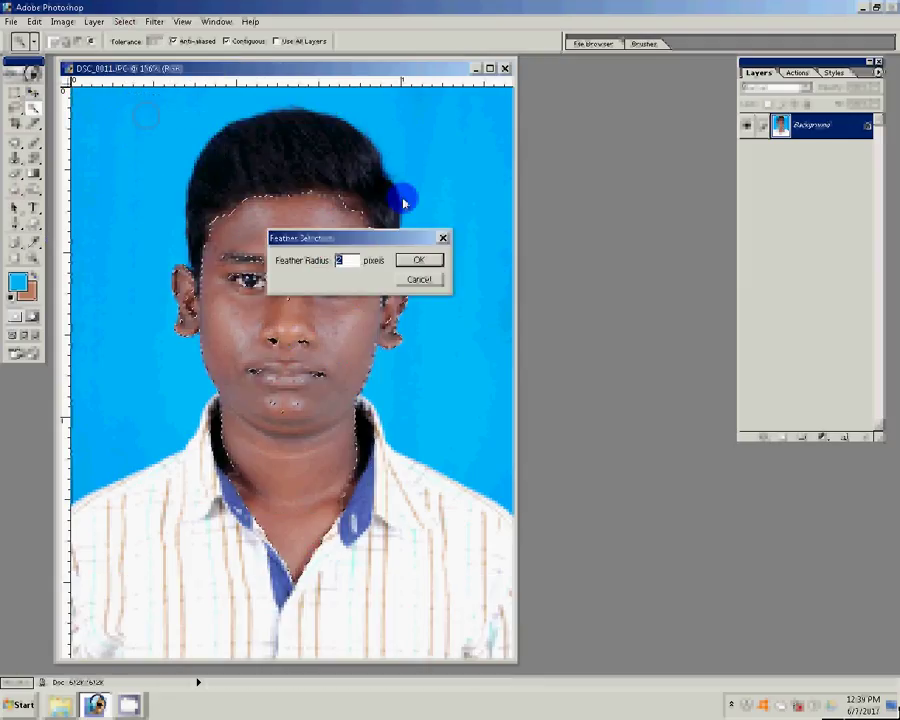
type("1")
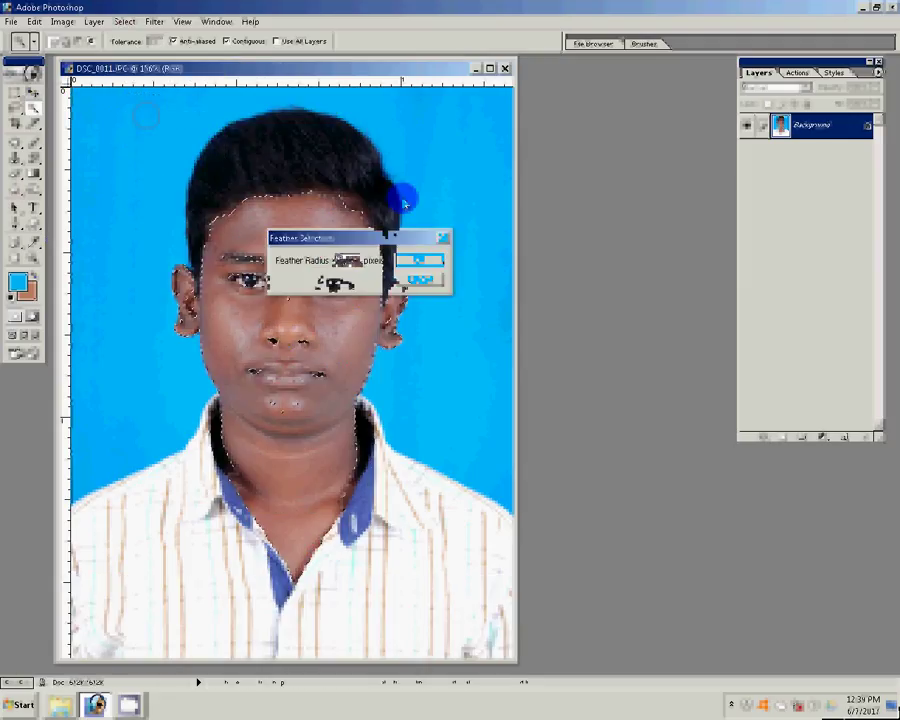
key("Return")
left_click(63, 21)
mouse_move(103, 63)
left_click(175, 302)
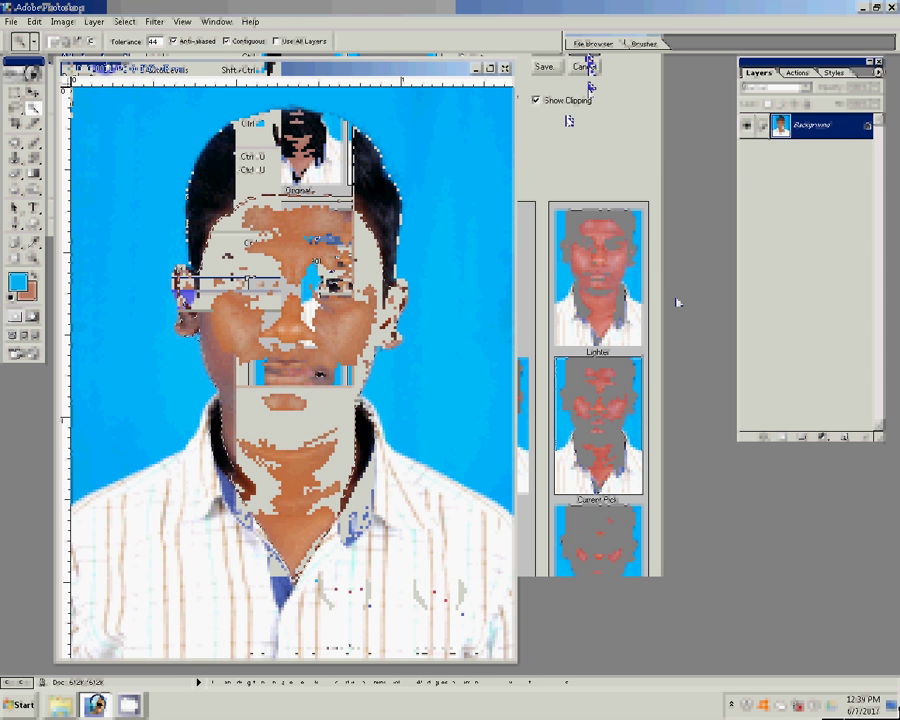
- Shift the face midtones' Magenta/Green balance in Color Balance, then reset it to 0
left_click(597, 183)
left_click_drag(597, 183, 620, 183)
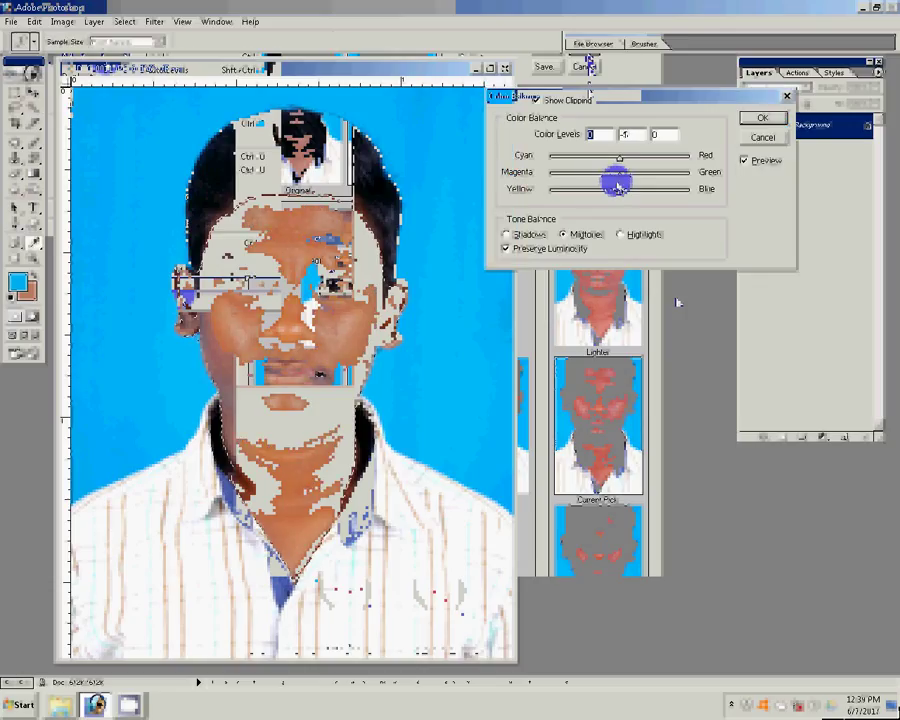
left_click(613, 245)
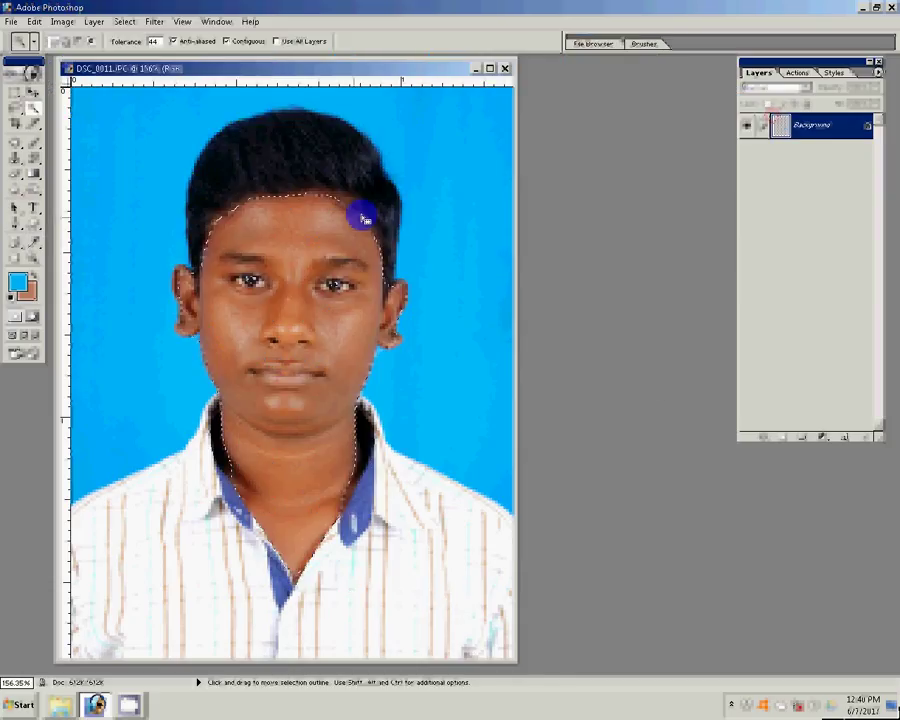
- Copy the selected face onto a new Layer 1 above the Background
left_click(515, 224)
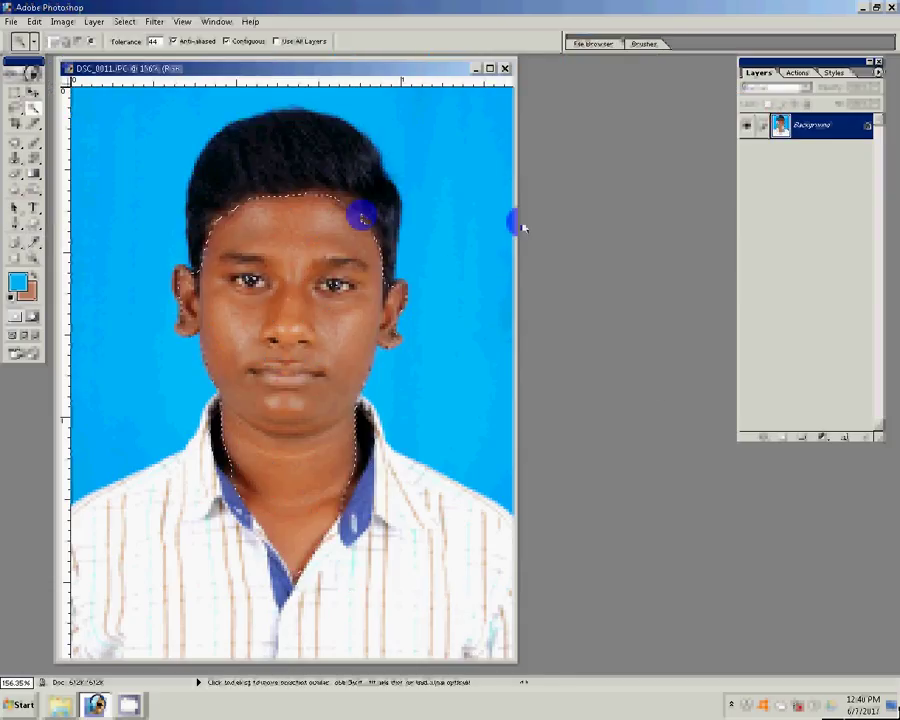
left_click(773, 148)
key("ctrl+j")
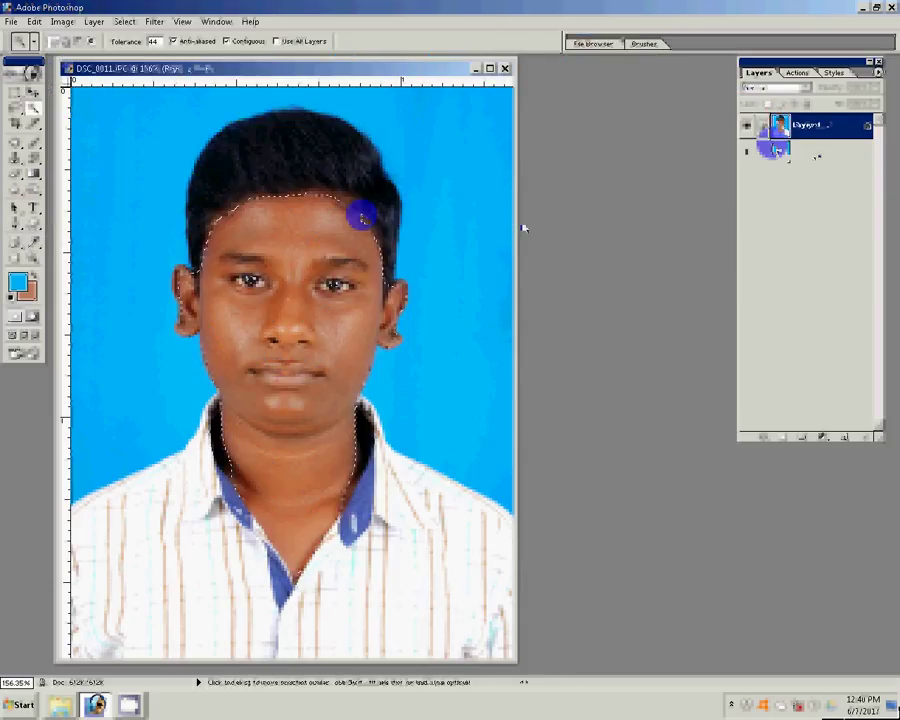
left_click(773, 150)
- Smooth the skin with the graininess filter at 90, then deselect the face
key("ctrl+alt+f")
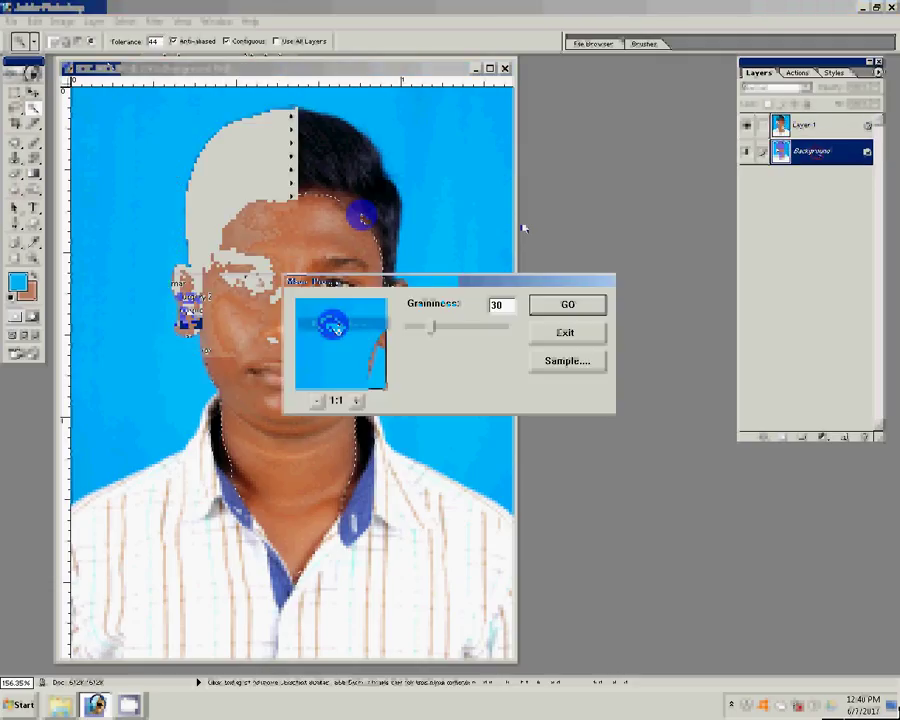
left_click_drag(432, 326, 492, 334)
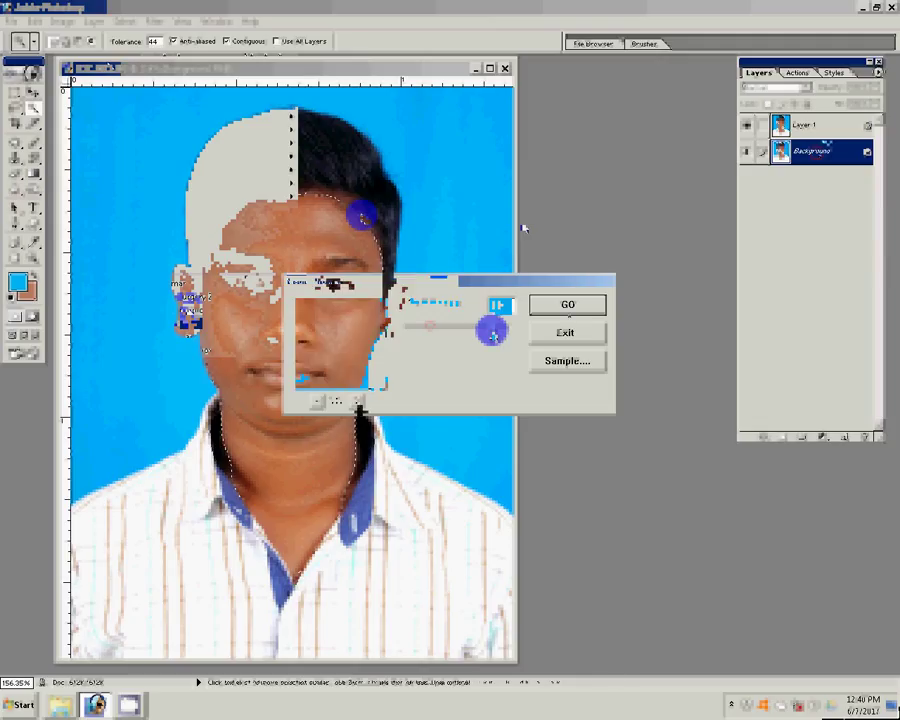
left_click(155, 21)
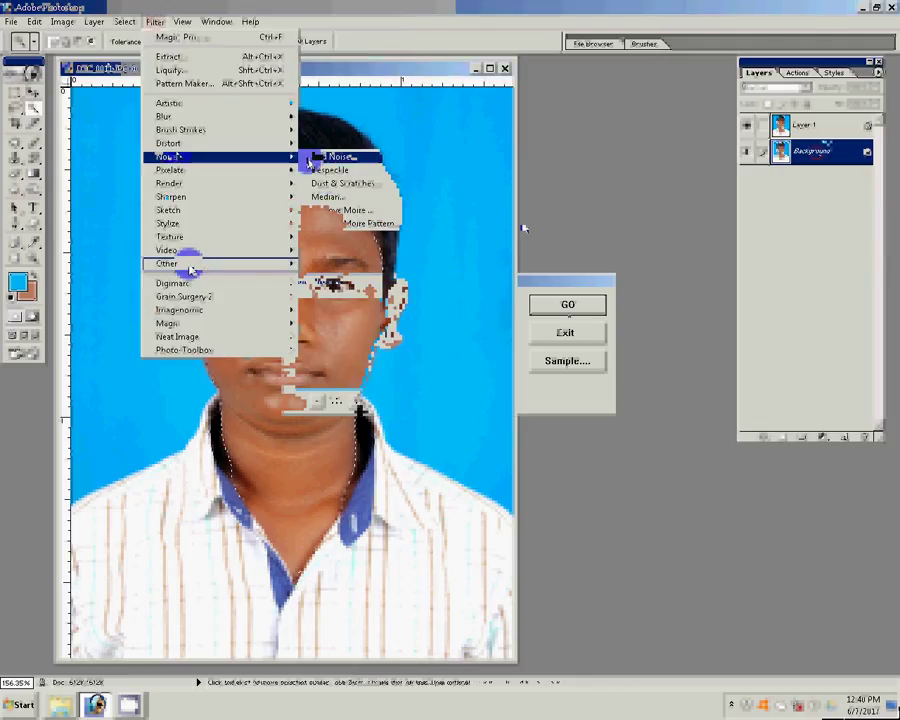
left_click(309, 157)
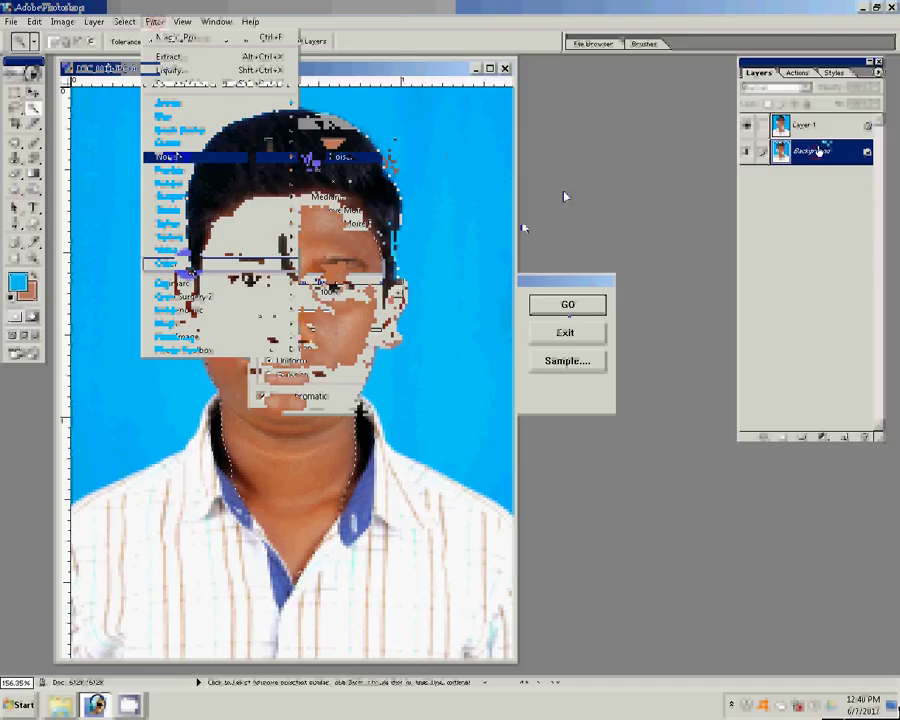
left_click(440, 323)
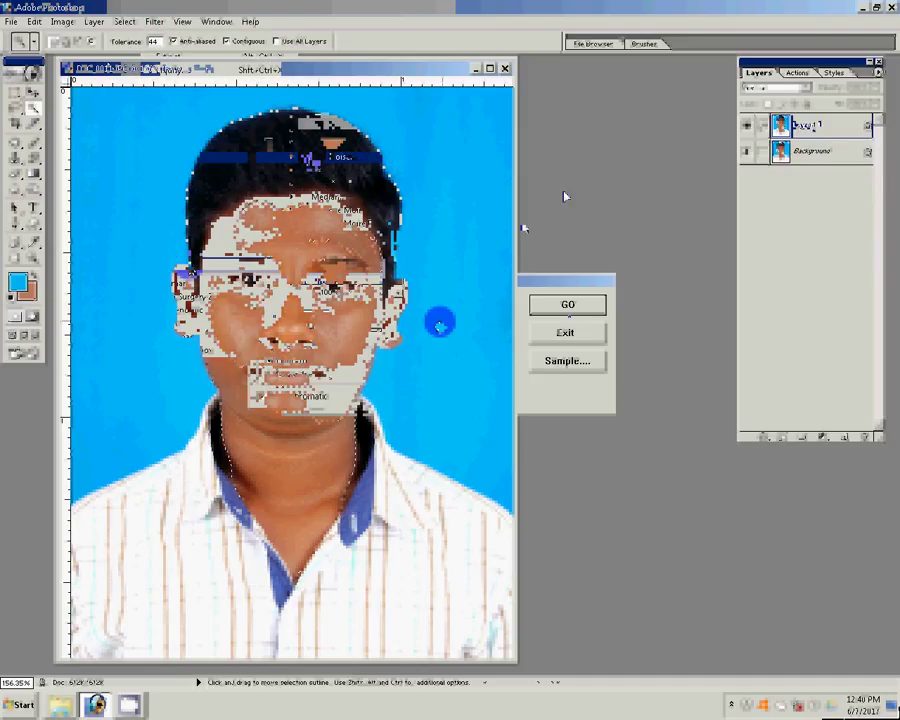
left_click(301, 357)
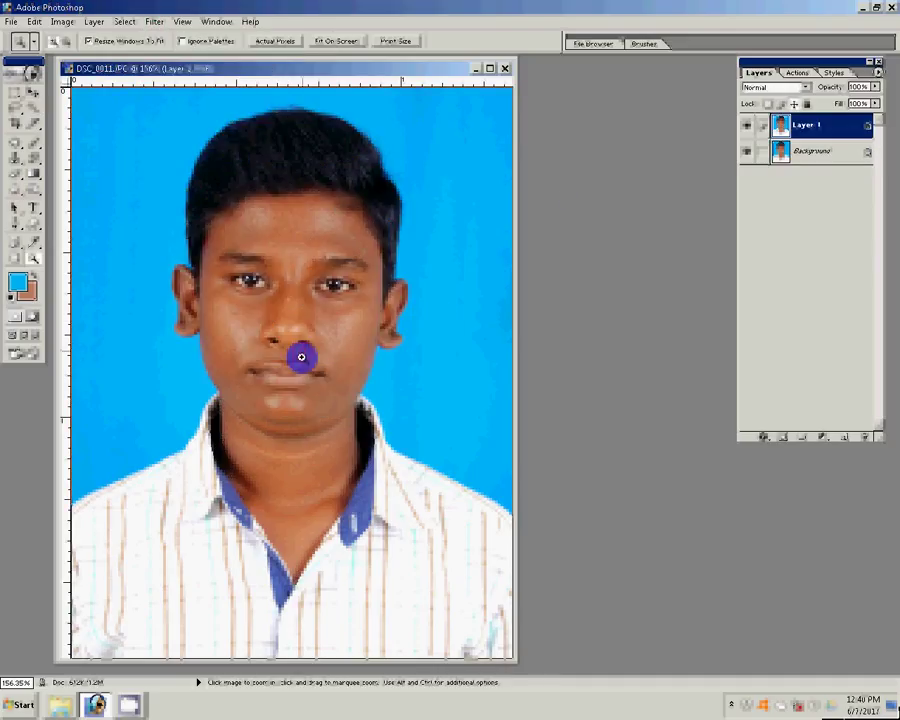
- Erase spots on Layer 1's face, including the right cheek, with a 66% opacity eraser
left_click(301, 357)
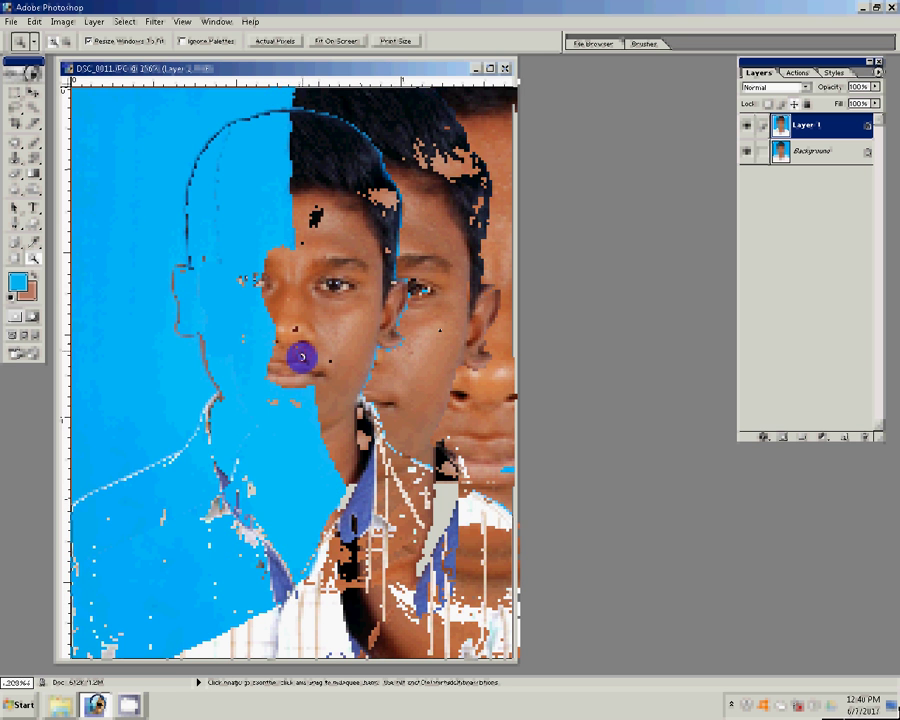
key("b")
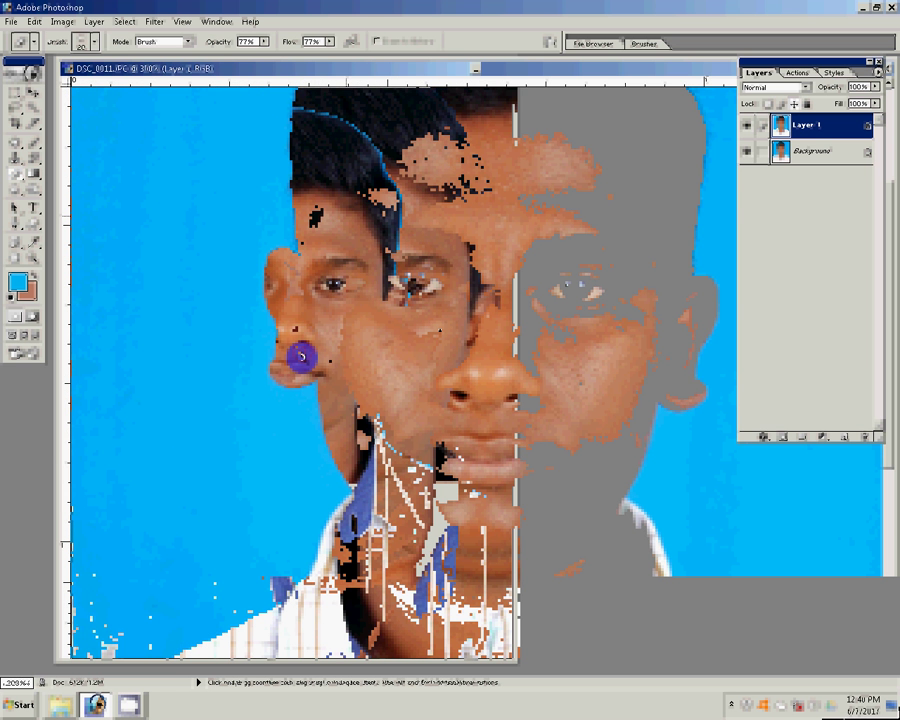
left_click_drag(216, 41, 206, 41)
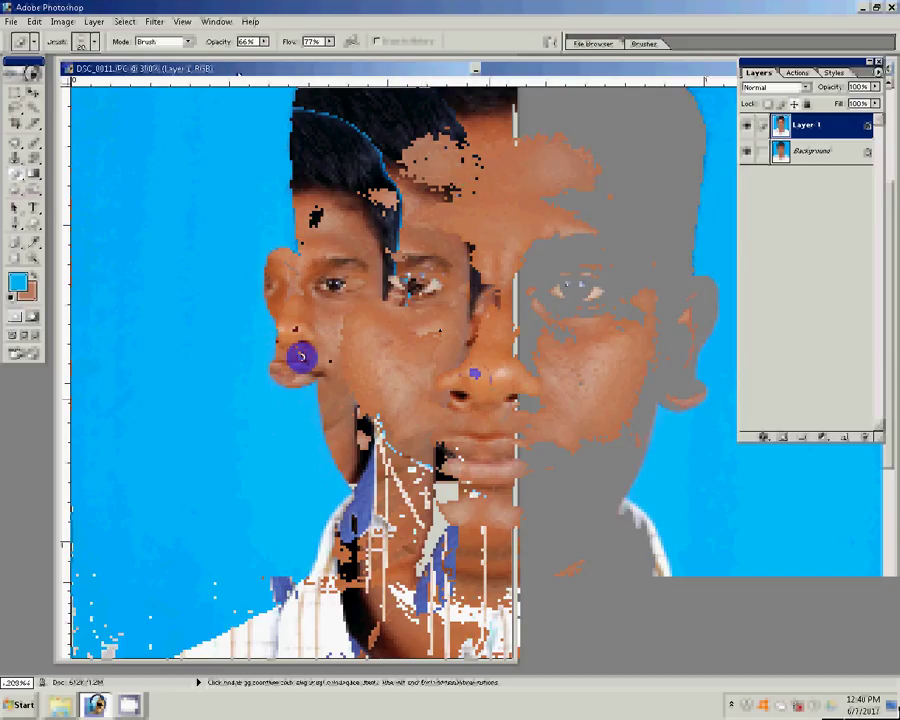
key("ctrl+z")
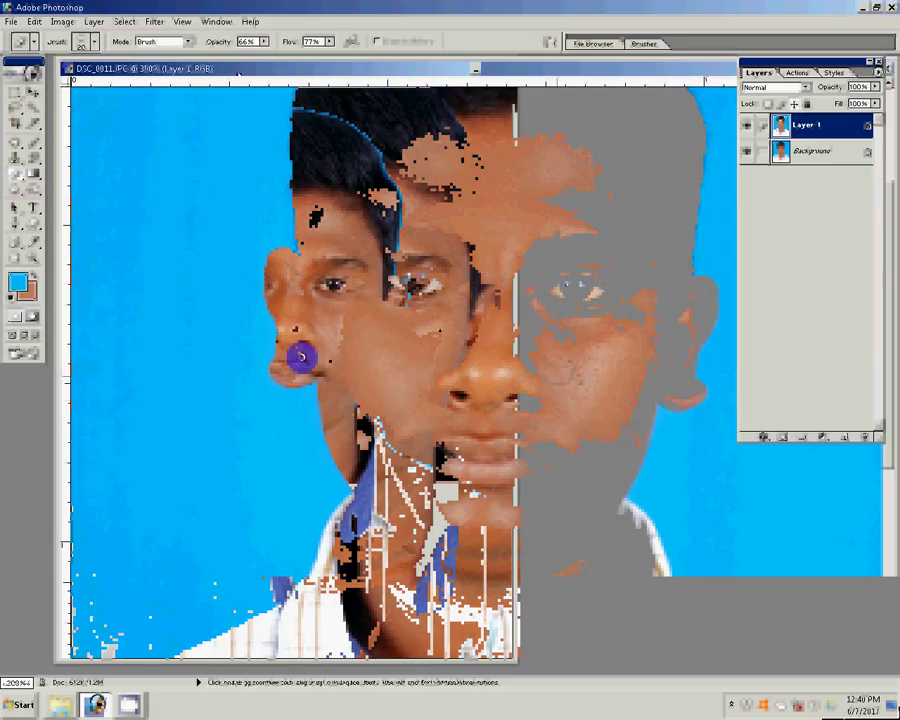
left_click_drag(630, 350, 636, 360)
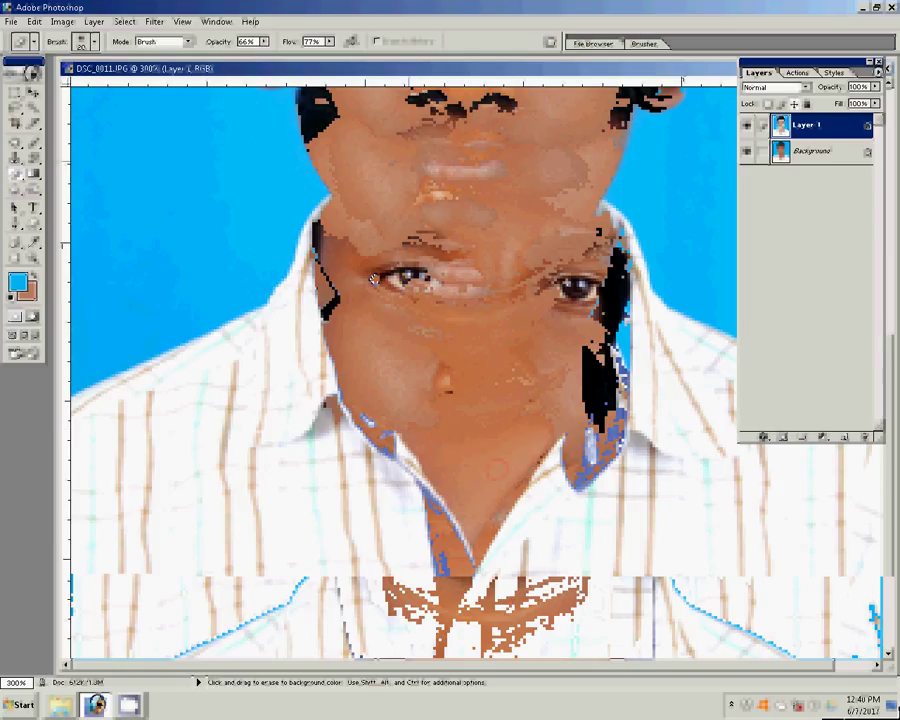
- Merge Layer 1 down into the Background layer
left_click(95, 21)
left_click(98, 30)
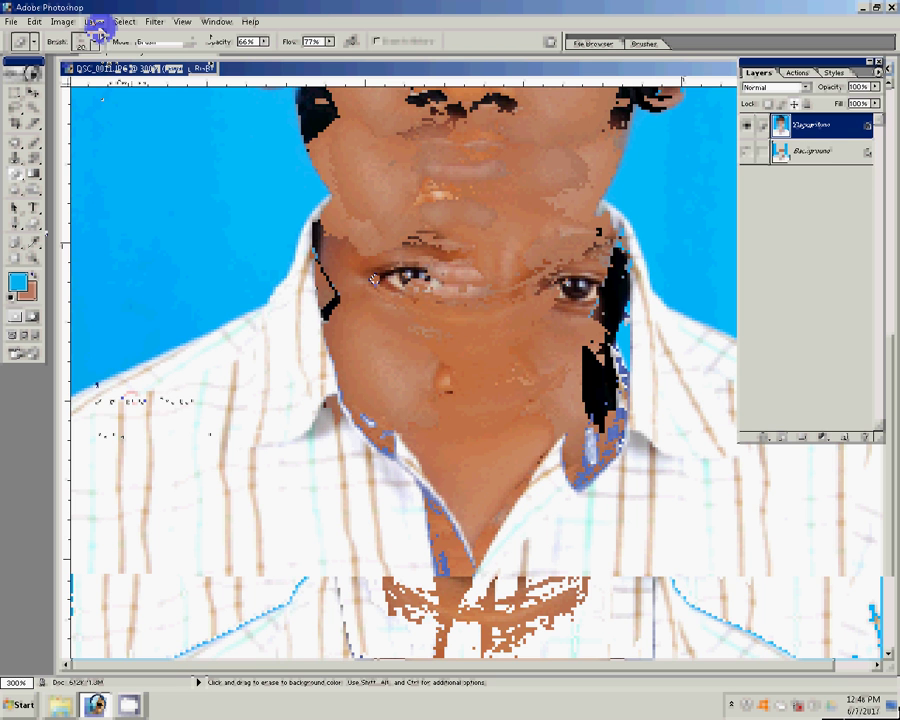
key("z")
left_click(338, 45)
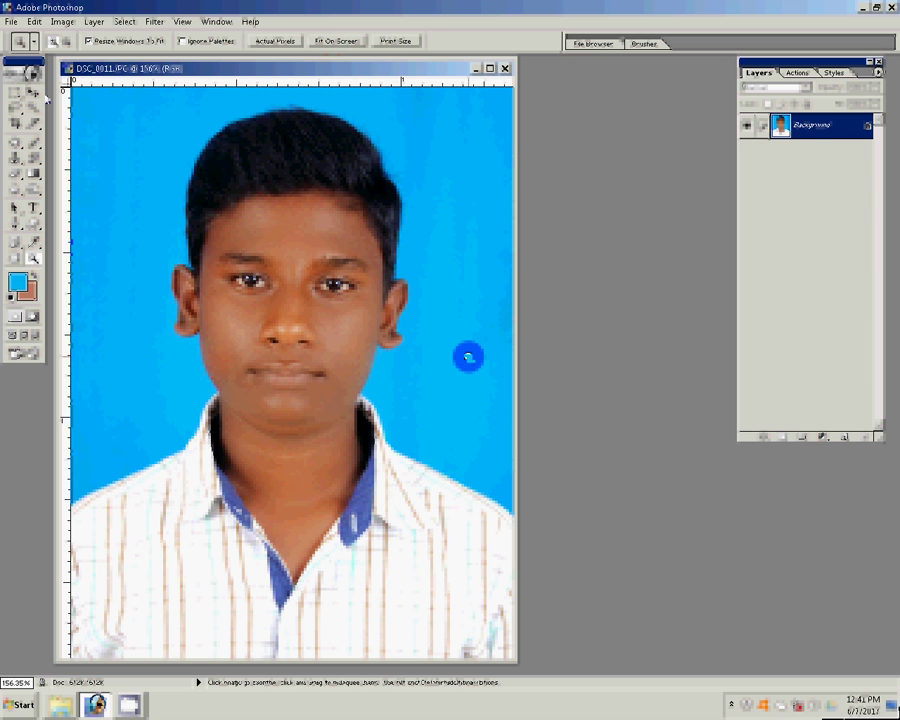
- Adjust the photo's midtone Magenta/Green balance and show the Actions palette
left_click(63, 21)
mouse_move(85, 69)
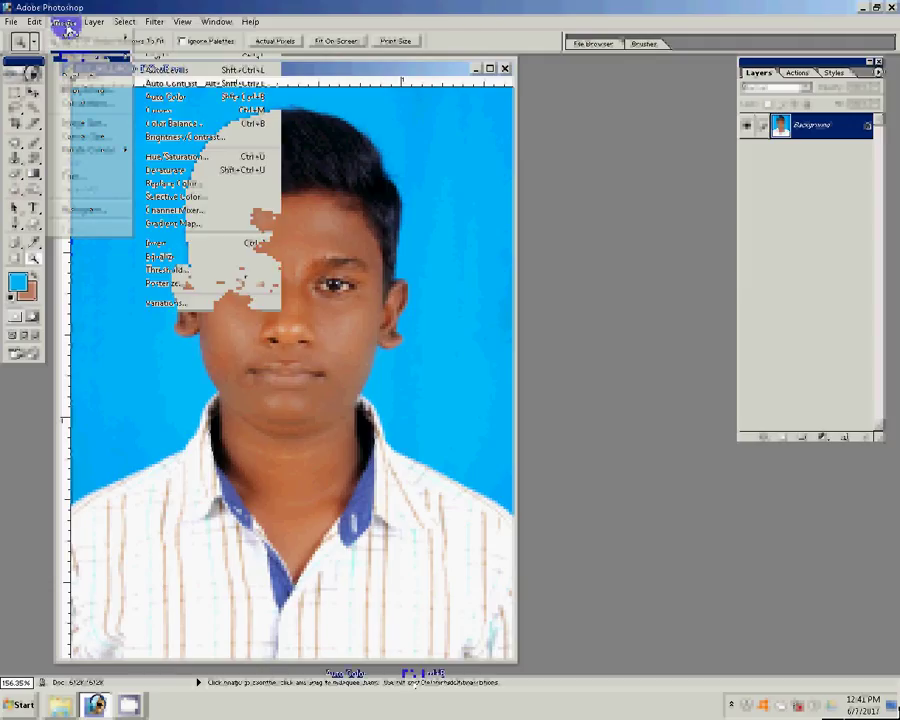
left_click(170, 123)
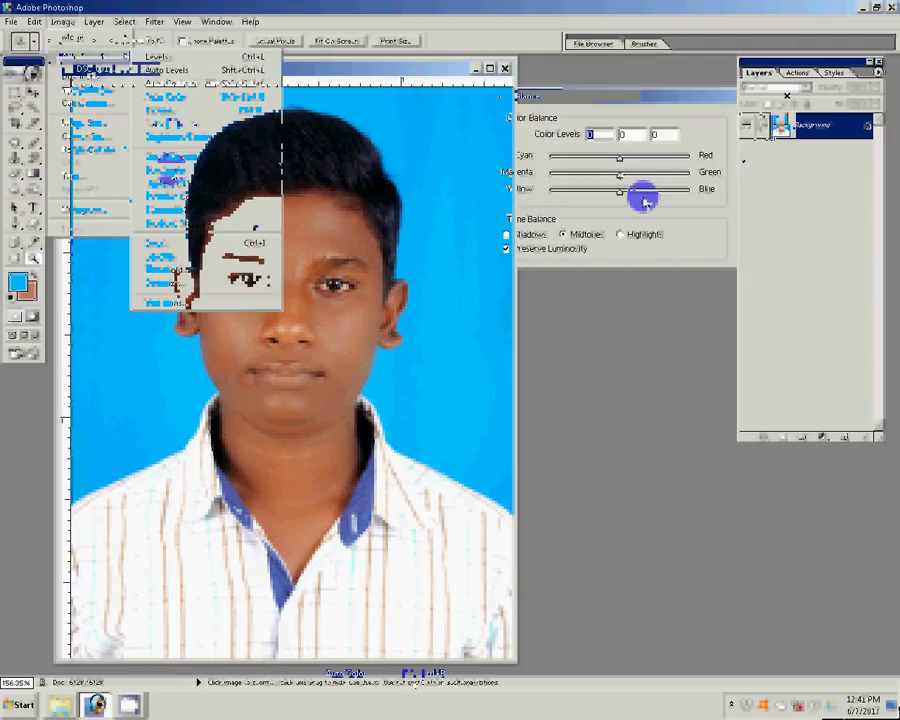
mouse_move(620, 176)
left_mouse_down()
mouse_move(612, 181)
mouse_move(620, 180)
left_mouse_up()
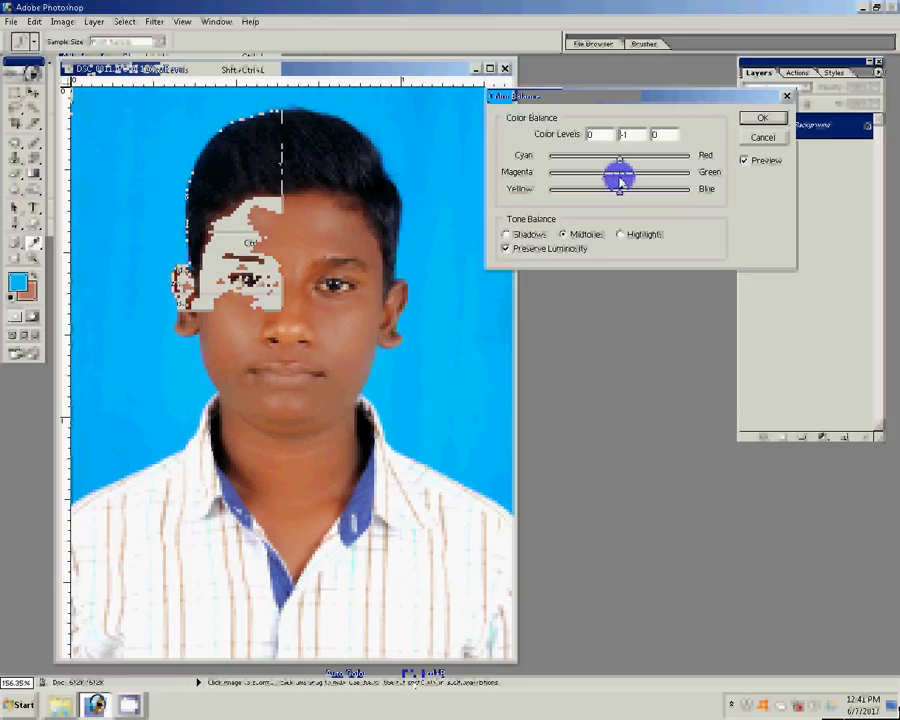
key("Return")
key("z")
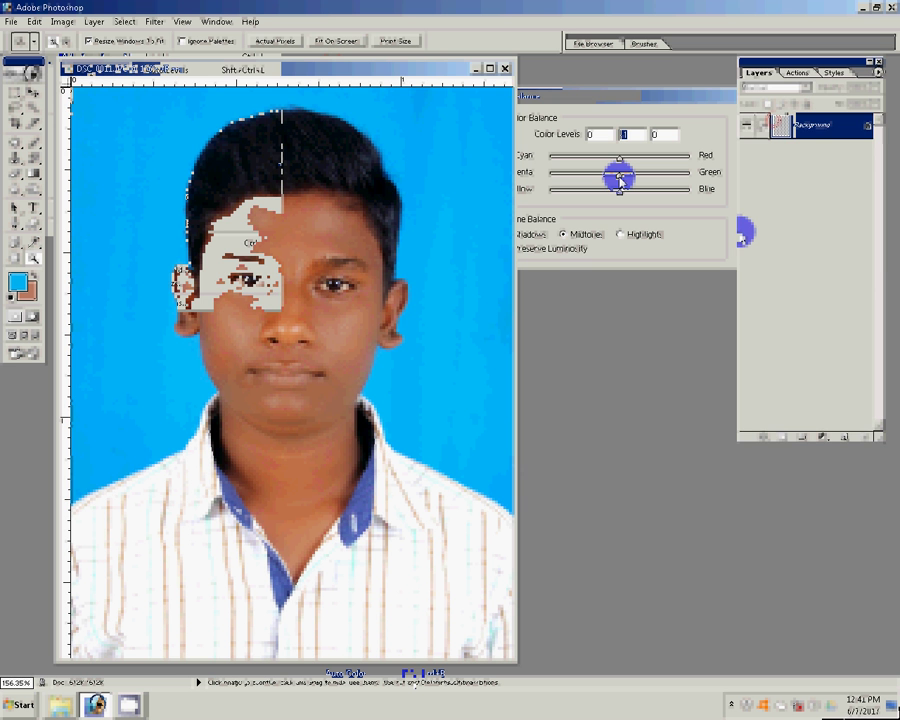
left_click(797, 73)
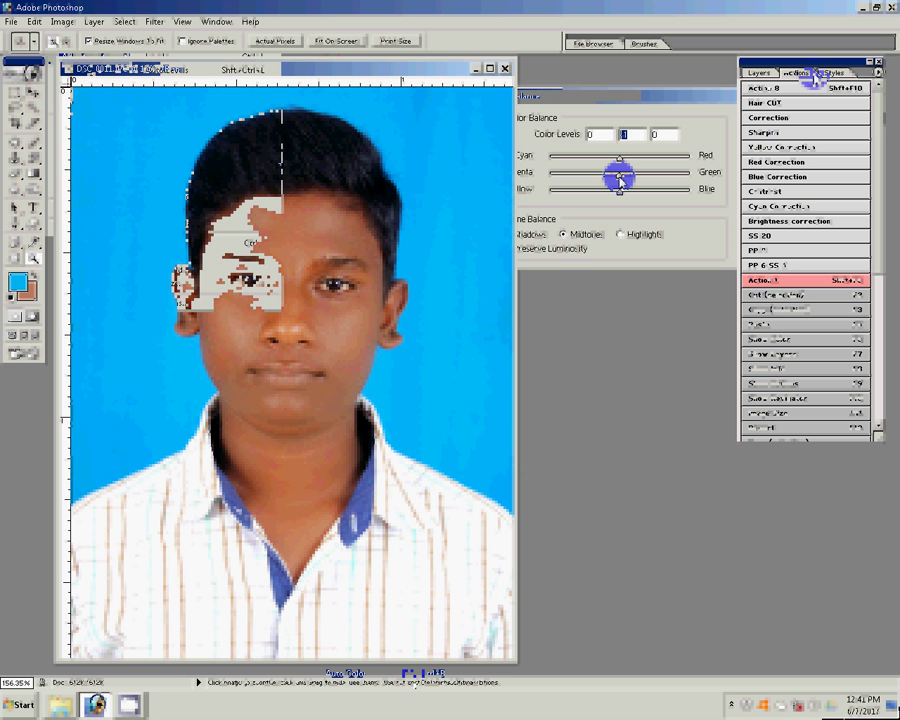
- Run the PP 6 SS action to build the passport-photo sheet
left_click(791, 258)
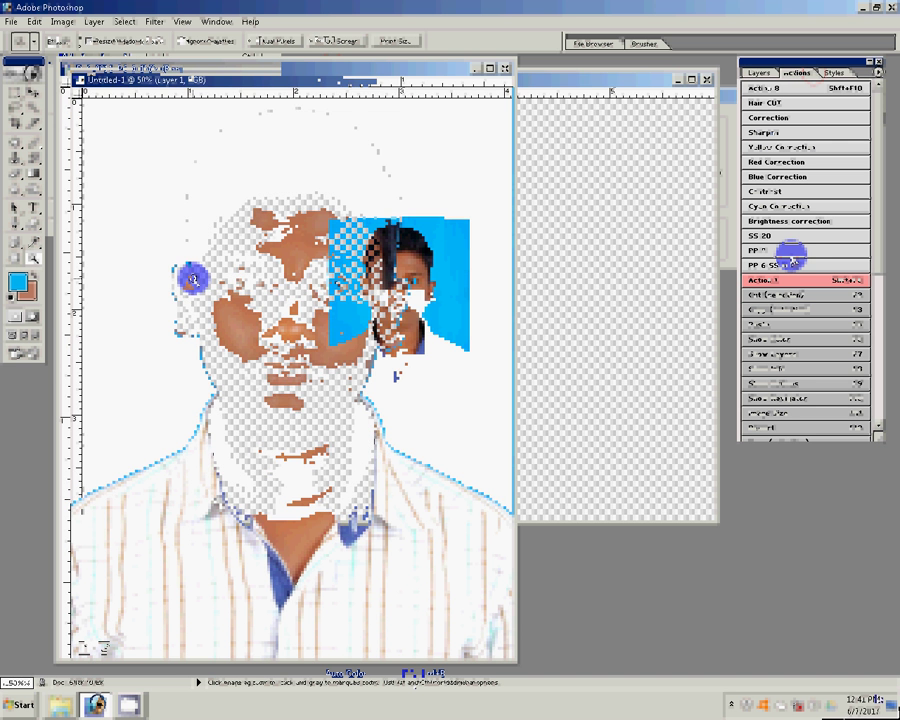